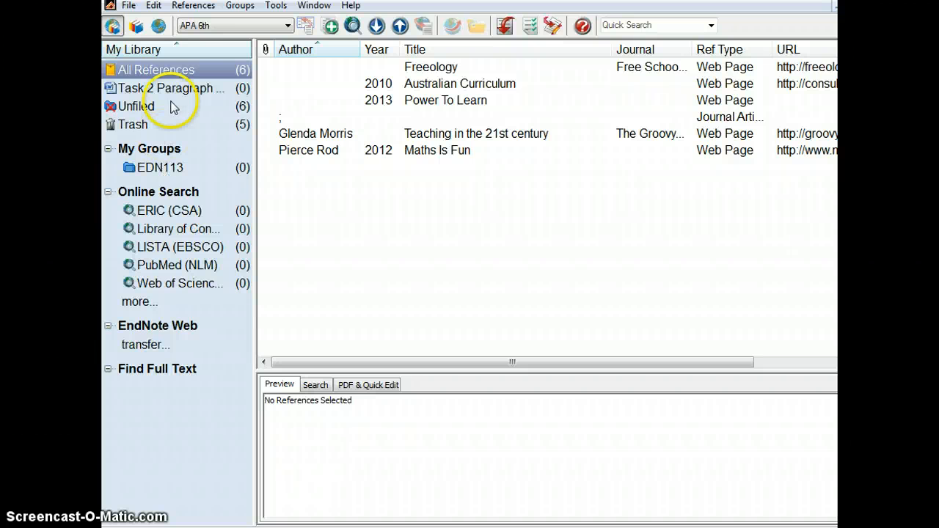
# Create a new reference in the EndNote library, keeping Journal Article as the reference type
pyautogui.click(191, 6)
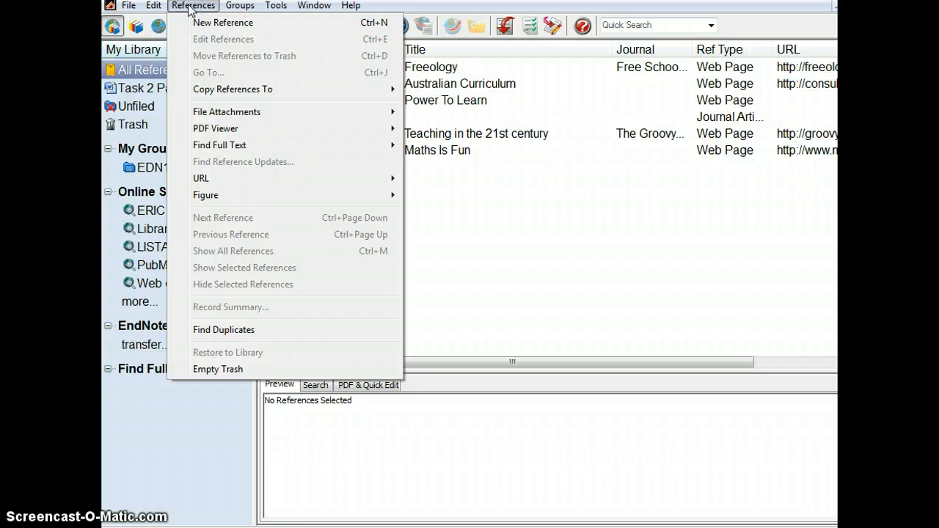
pyautogui.click(223, 23)
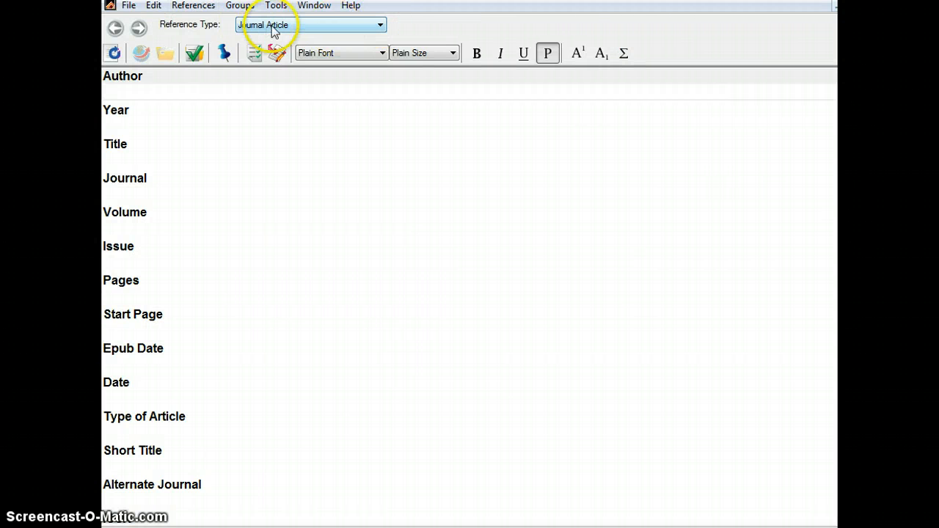
pyautogui.click(380, 25)
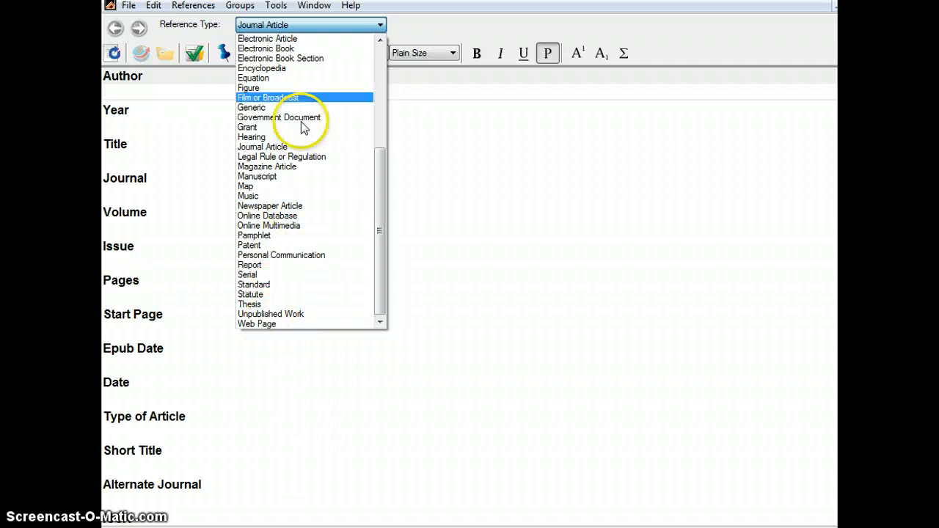
pyautogui.click(380, 26)
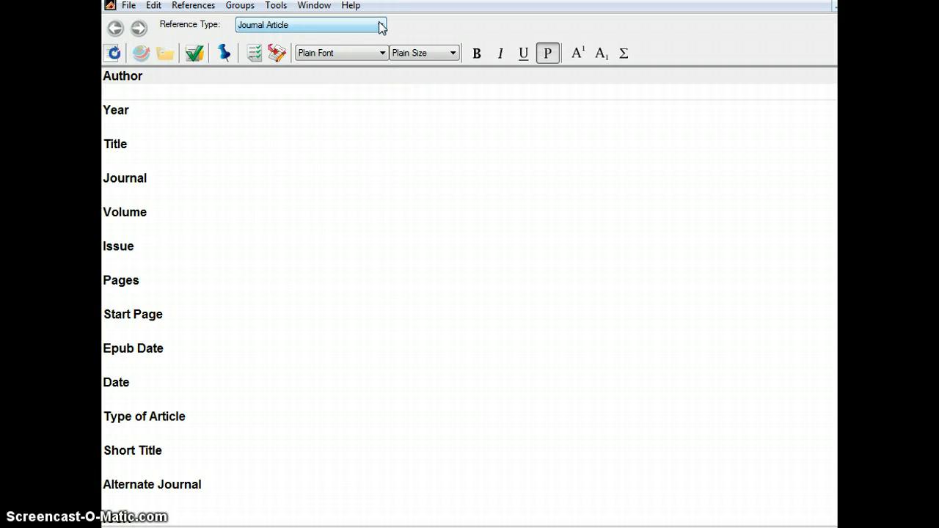
# Copy the first author's name from the ERIC record onto its own line of the Author field, and return to the record
pyautogui.click(123, 91)
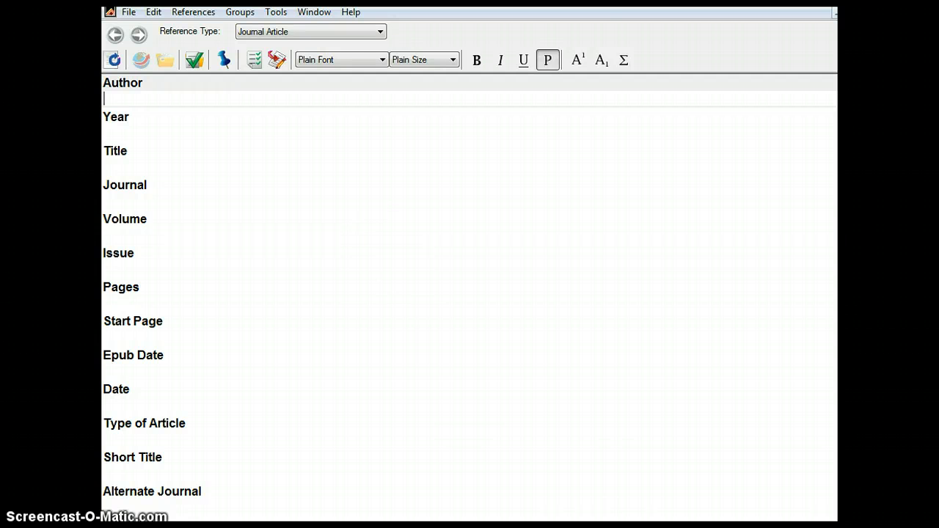
pyautogui.click(578, 525)
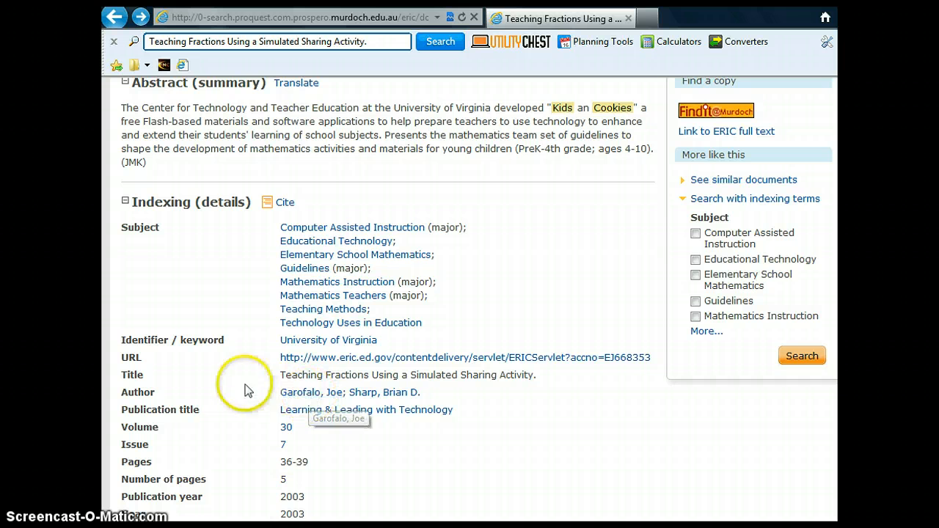
pyautogui.moveTo(276, 392); pyautogui.dragTo(346, 394)
pyautogui.rightClick(339, 395)
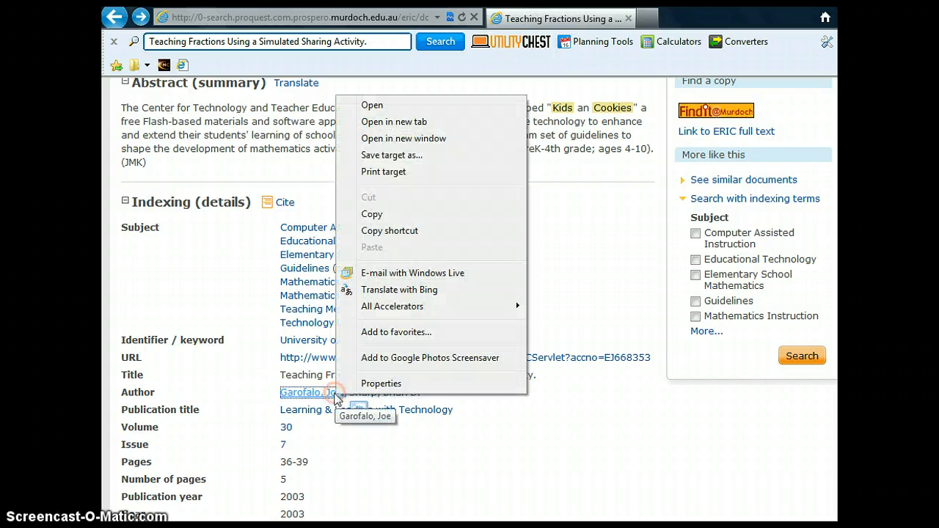
pyautogui.click(373, 215)
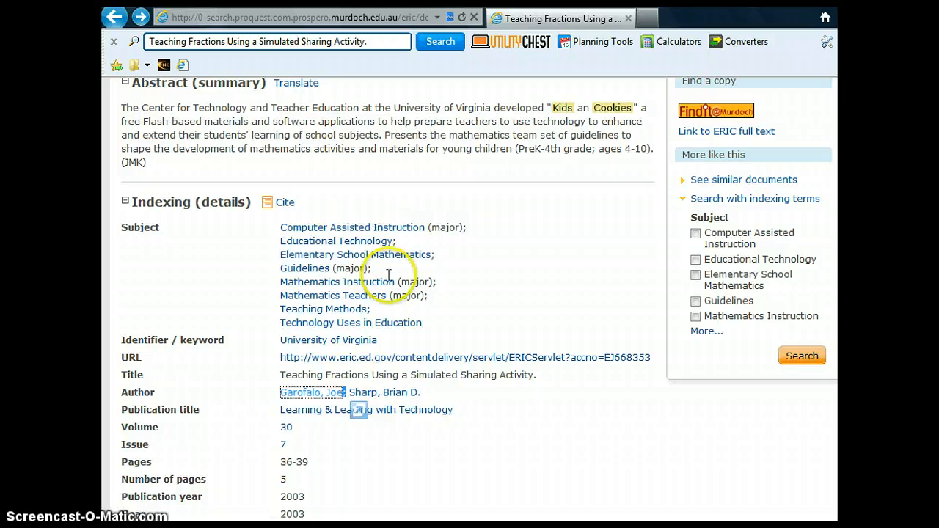
pyautogui.click(380, 526)
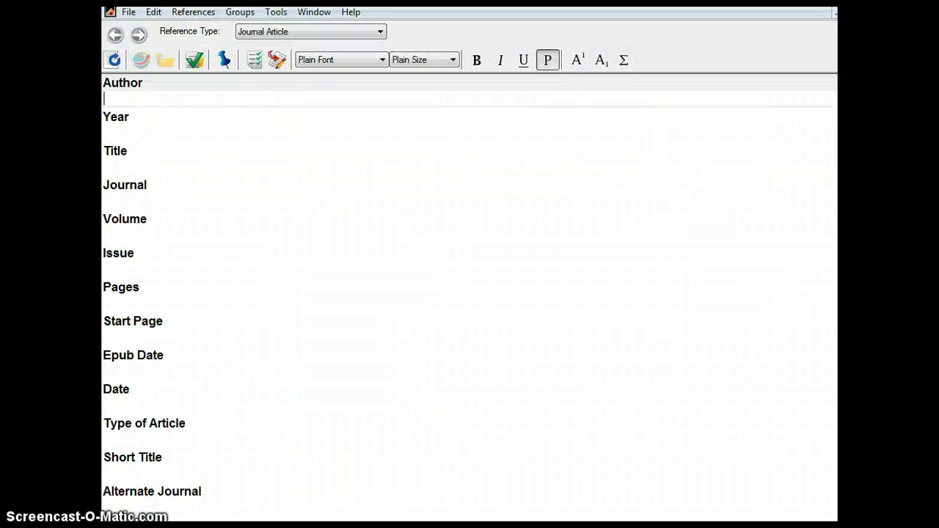
pyautogui.rightClick(110, 88)
pyautogui.click(146, 131)
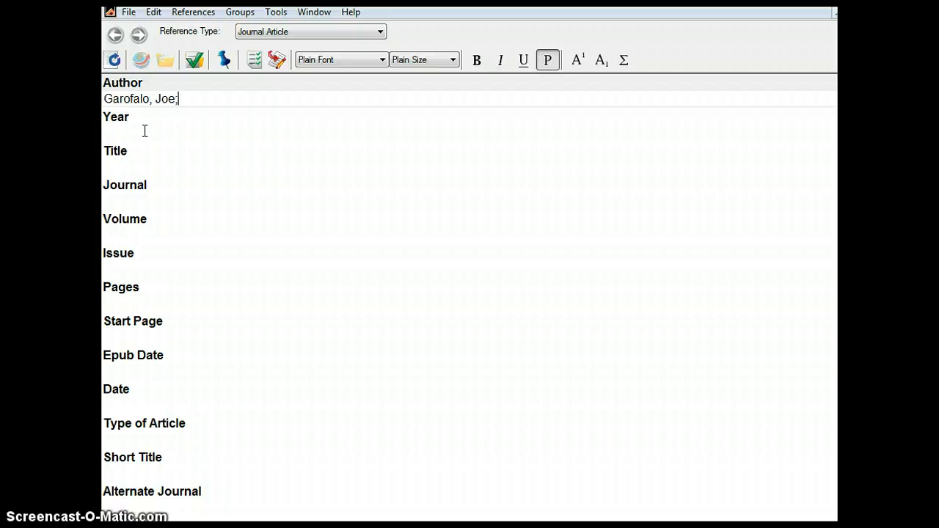
pyautogui.press('Return')
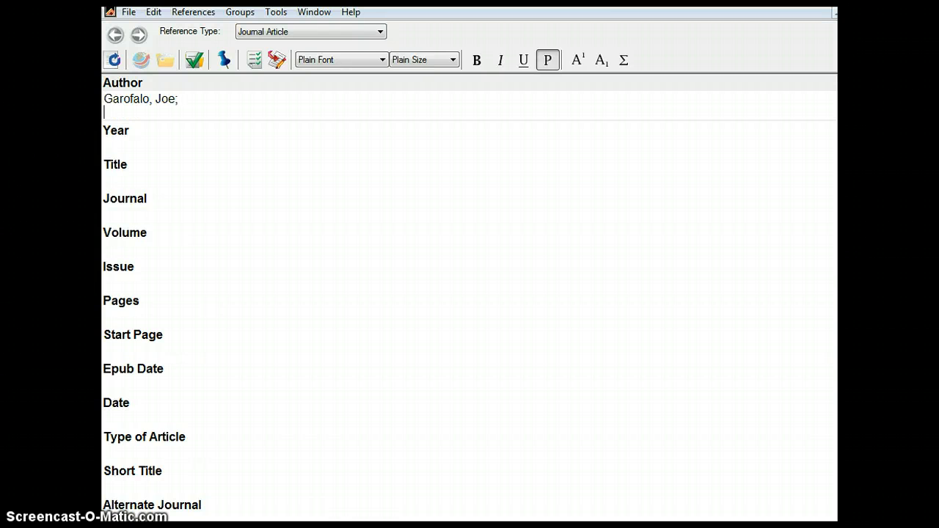
pyautogui.hotkey('alt', 'Tab')
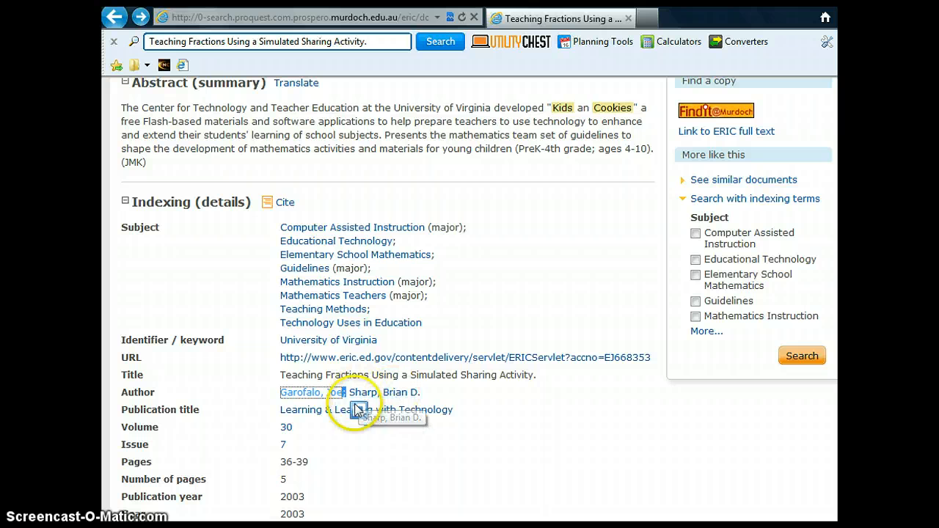
pyautogui.moveTo(349, 392); pyautogui.dragTo(420, 393)
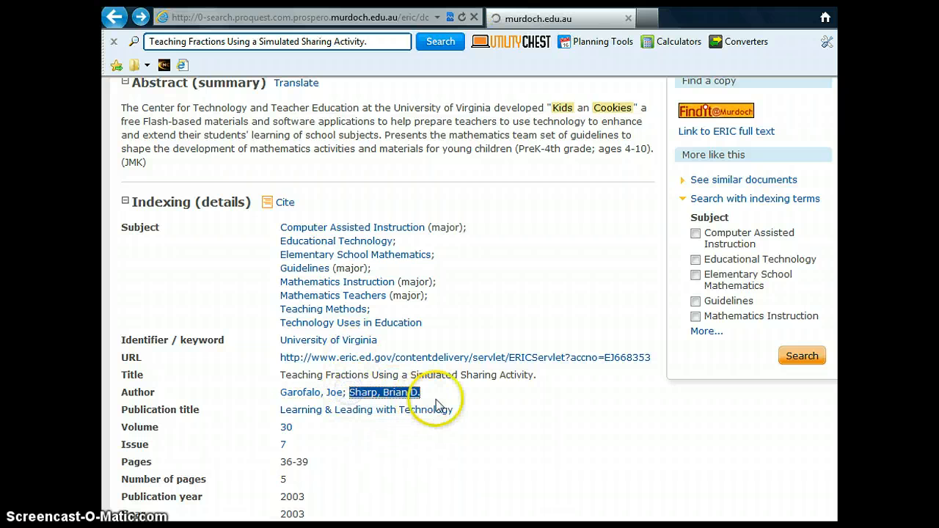
pyautogui.click(426, 396)
pyautogui.click(421, 393)
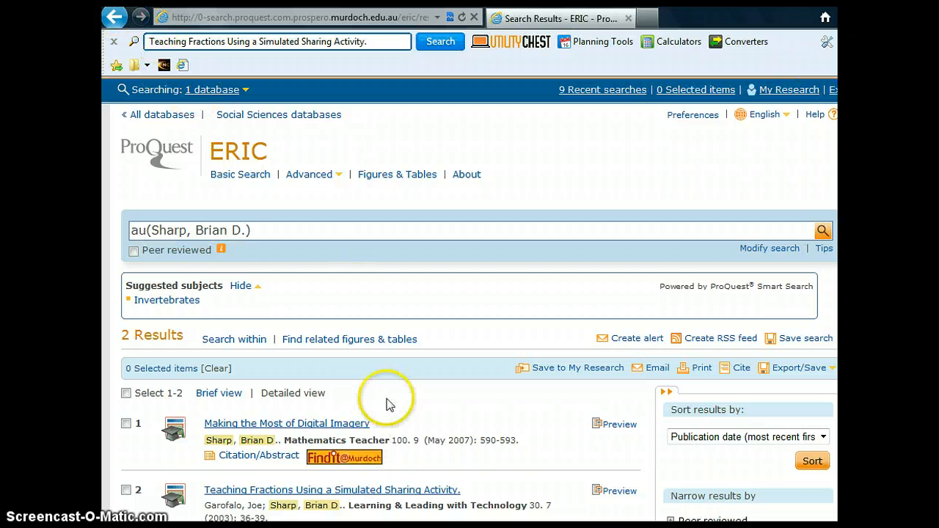
pyautogui.click(117, 21)
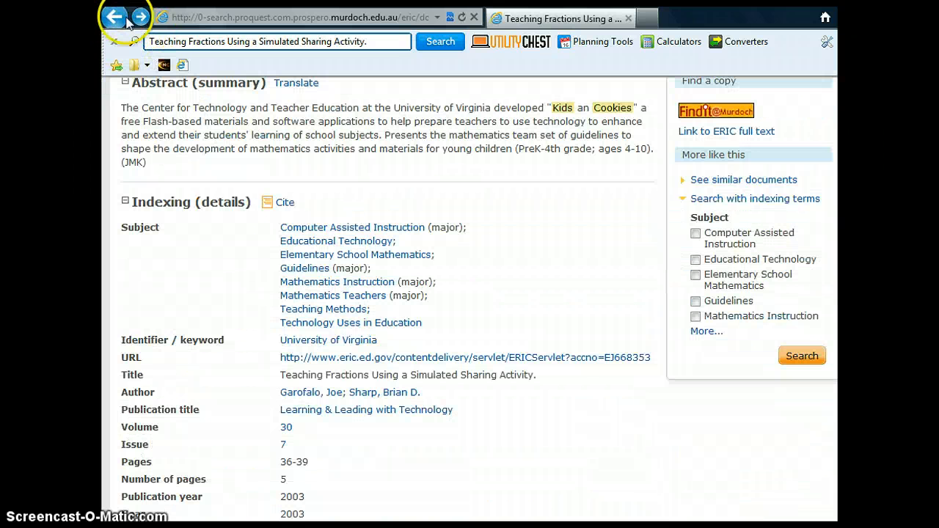
# Copy the second author's name from the ERIC record into the Author field's second line, and enter 2003 as the year
pyautogui.click(429, 395)
pyautogui.moveTo(384, 394); pyautogui.dragTo(349, 393)
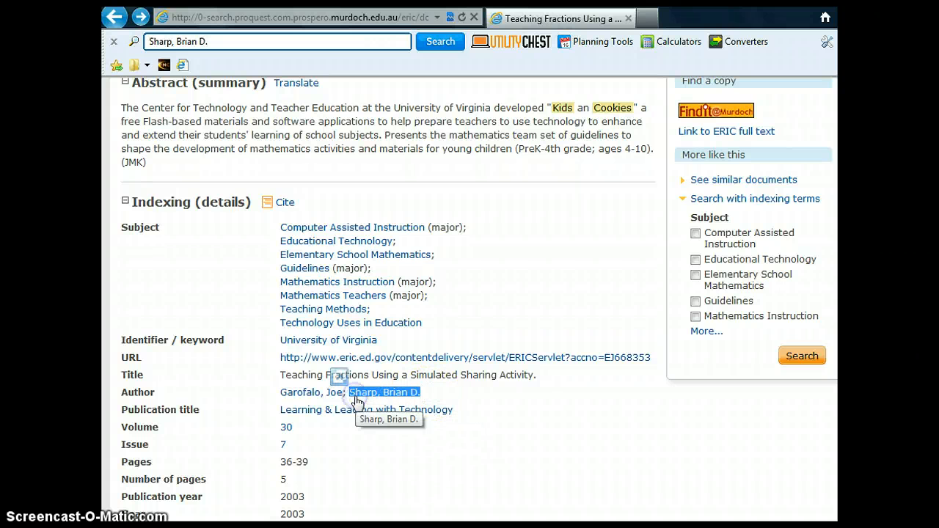
pyautogui.rightClick(359, 392)
pyautogui.click(396, 213)
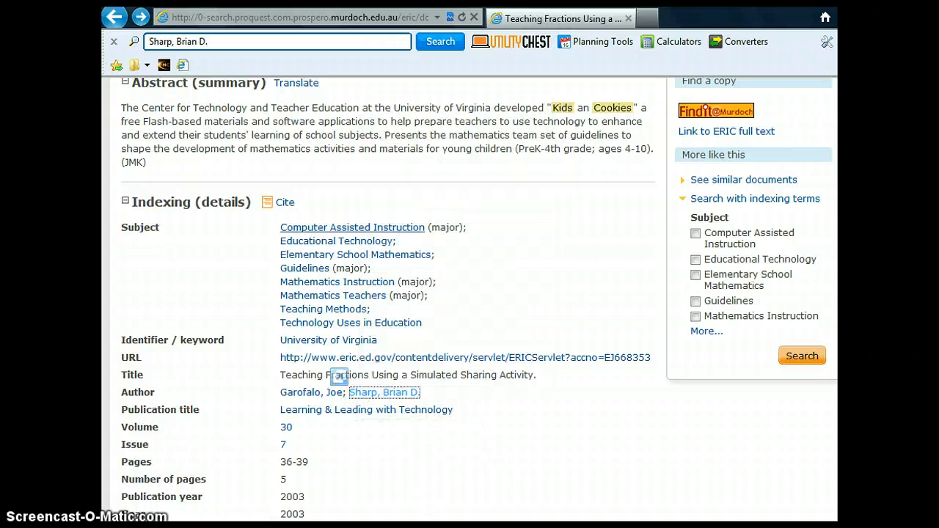
pyautogui.click(272, 484)
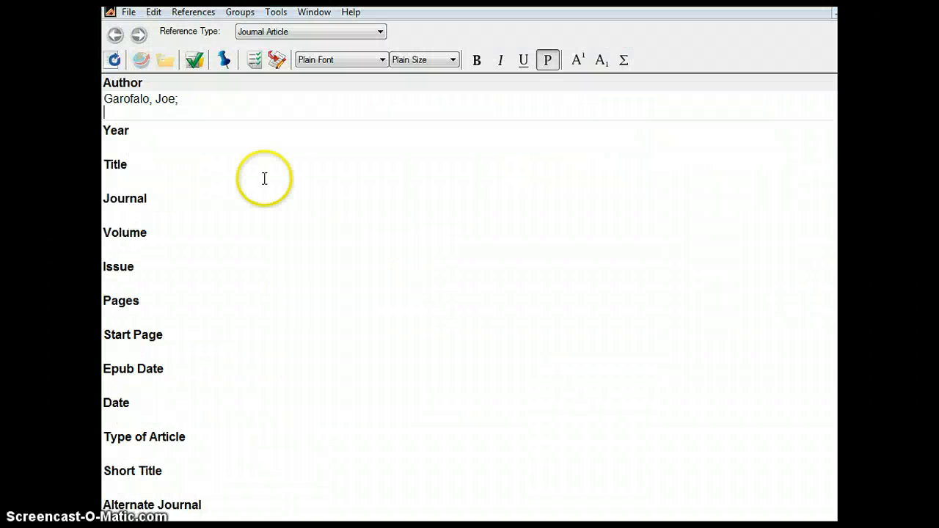
pyautogui.click(116, 116)
pyautogui.rightClick(116, 117)
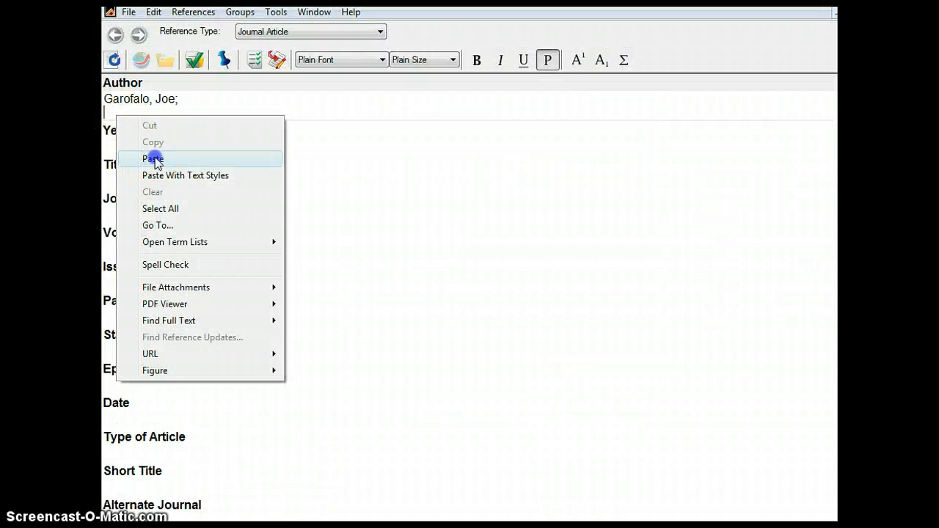
pyautogui.click(154, 157)
pyautogui.click(130, 142)
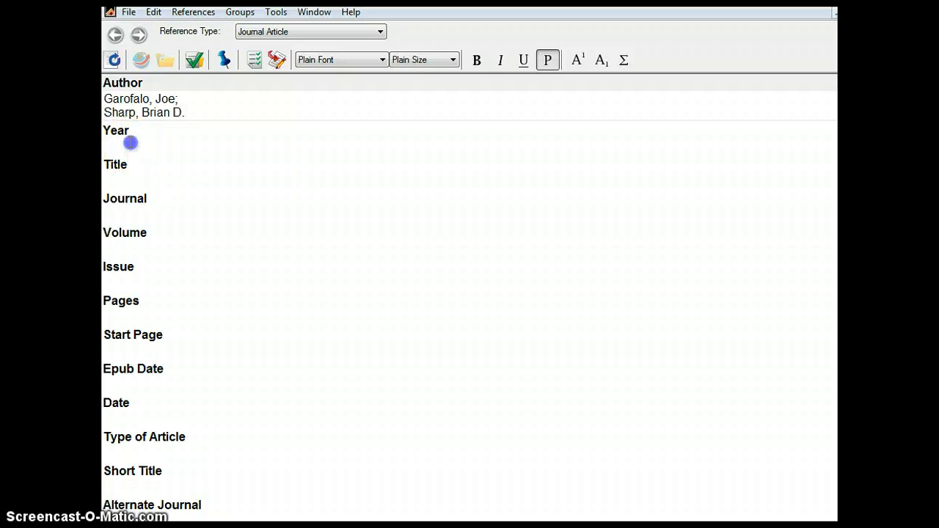
pyautogui.write('2003')
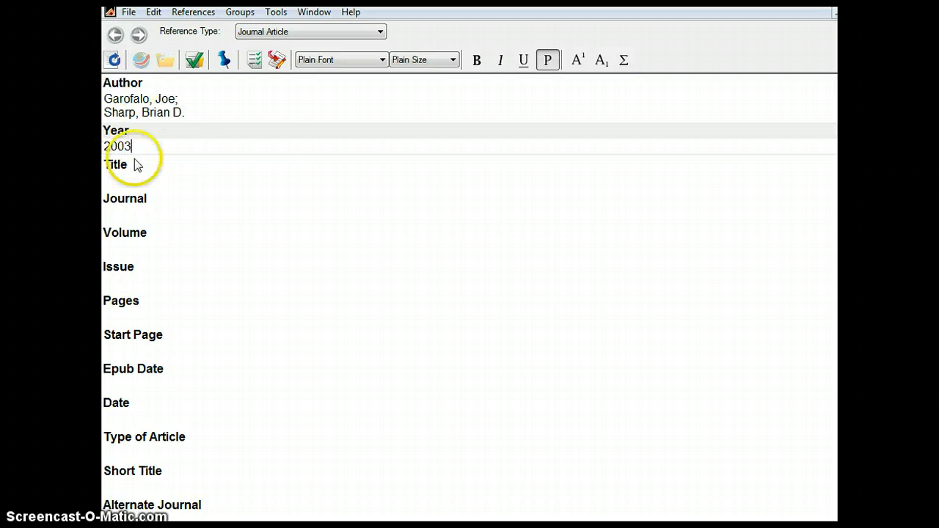
# Copy the title "Teaching Fractions Using a Simulated Sharing Activity." from the ERIC record into the Title field, and return to the record
pyautogui.click(103, 183)
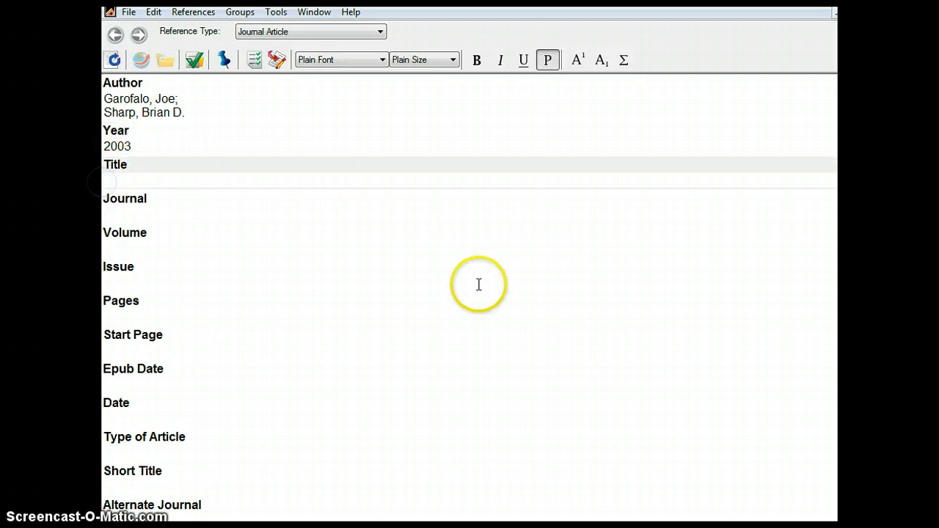
pyautogui.click(575, 517)
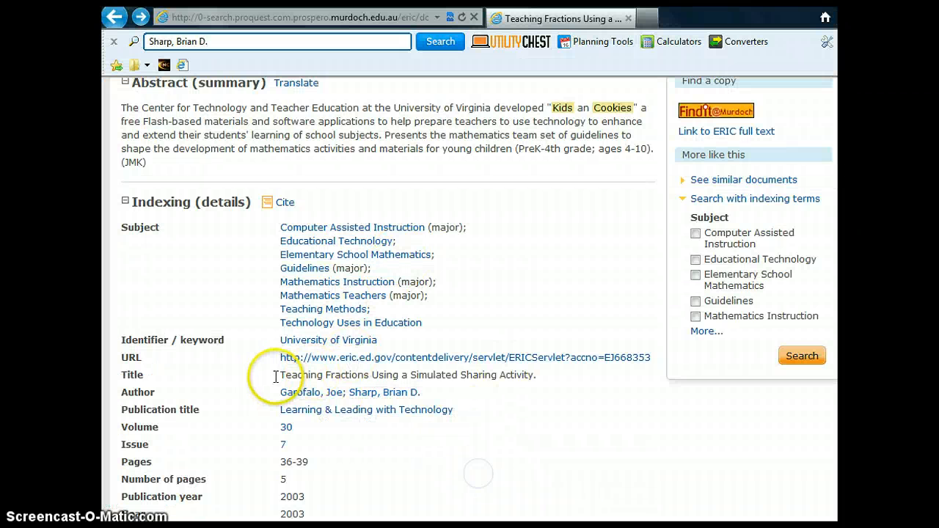
pyautogui.moveTo(280, 375); pyautogui.dragTo(541, 387)
pyautogui.rightClick(527, 376)
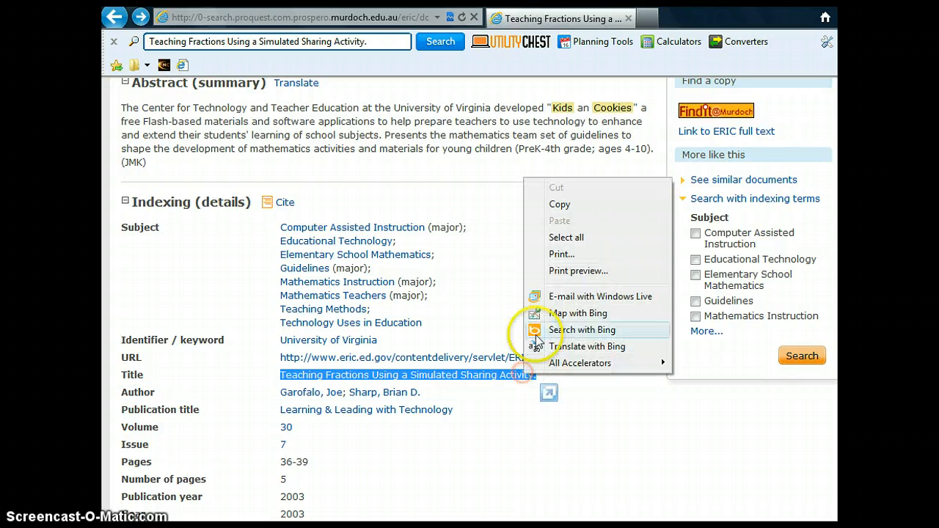
pyautogui.click(555, 205)
pyautogui.hotkey('alt', 'Tab')
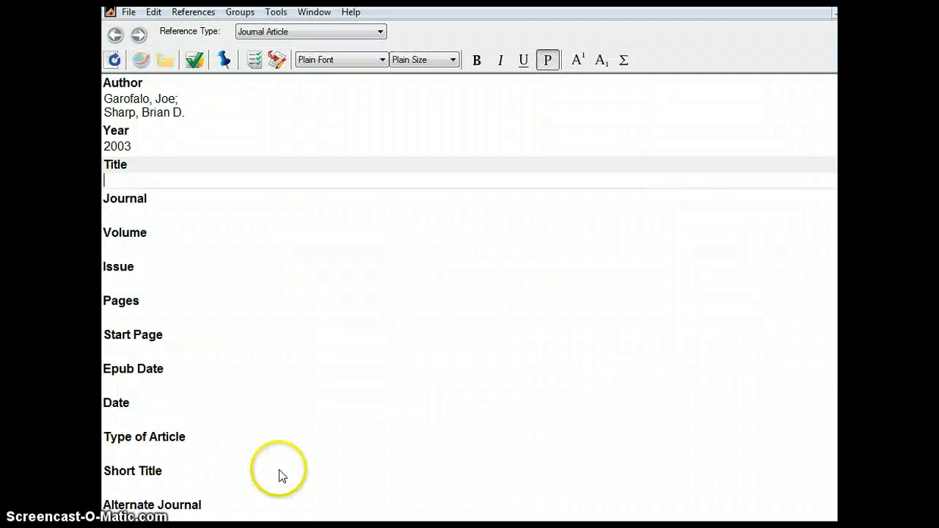
pyautogui.rightClick(117, 181)
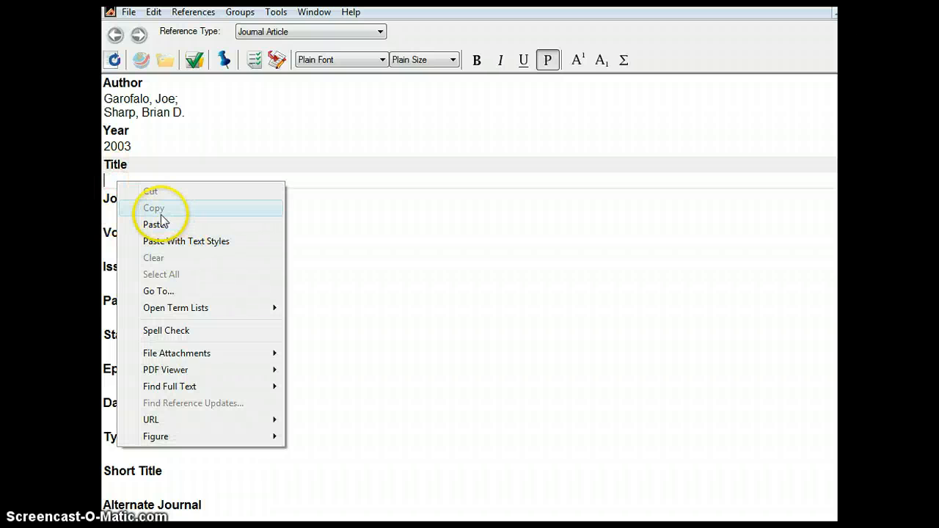
pyautogui.click(158, 225)
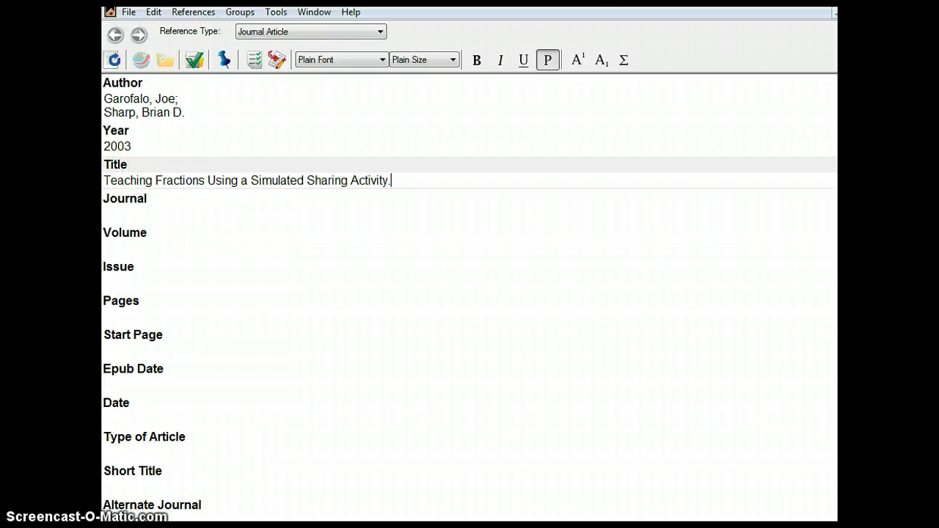
pyautogui.hotkey('alt', 'Tab')
pyautogui.click(482, 497)
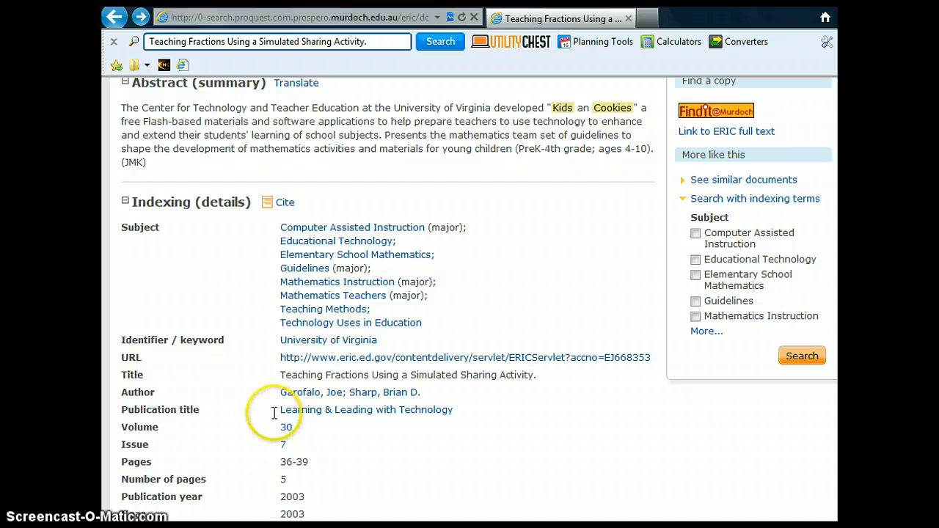
pyautogui.moveTo(276, 411); pyautogui.dragTo(440, 411)
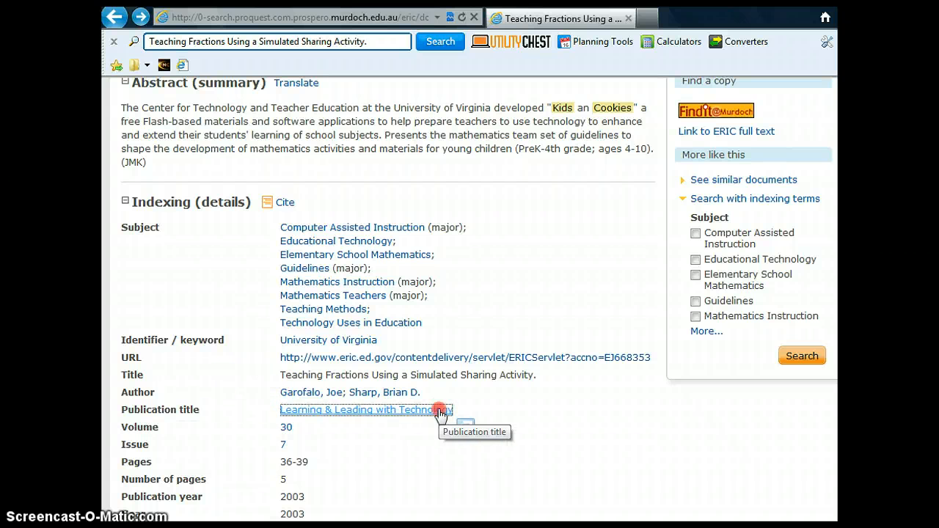
pyautogui.rightClick(440, 412)
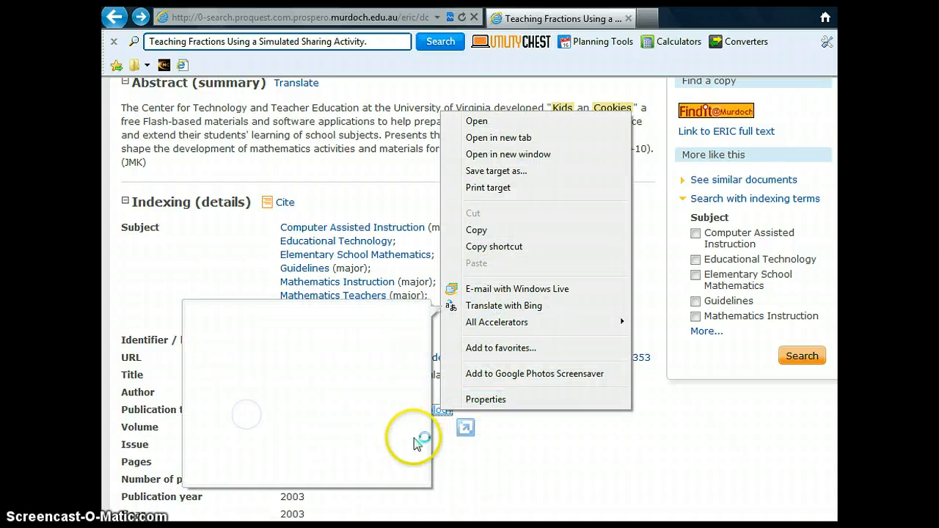
pyautogui.click(528, 474)
# Copy the publication title "Learning & Leading with Technology" from the ERIC record into the reference's Journal field
pyautogui.moveTo(275, 409); pyautogui.dragTo(440, 411)
pyautogui.rightClick(439, 409)
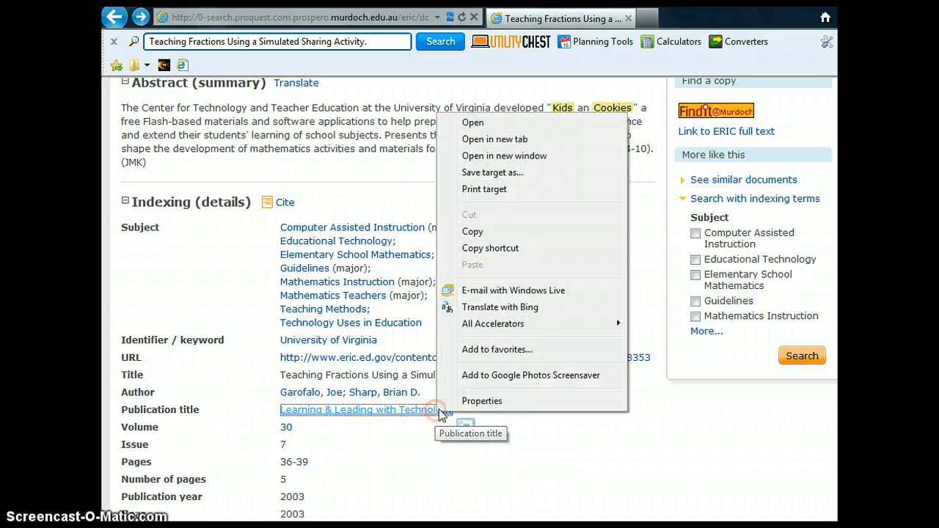
pyautogui.click(472, 231)
pyautogui.click(242, 488)
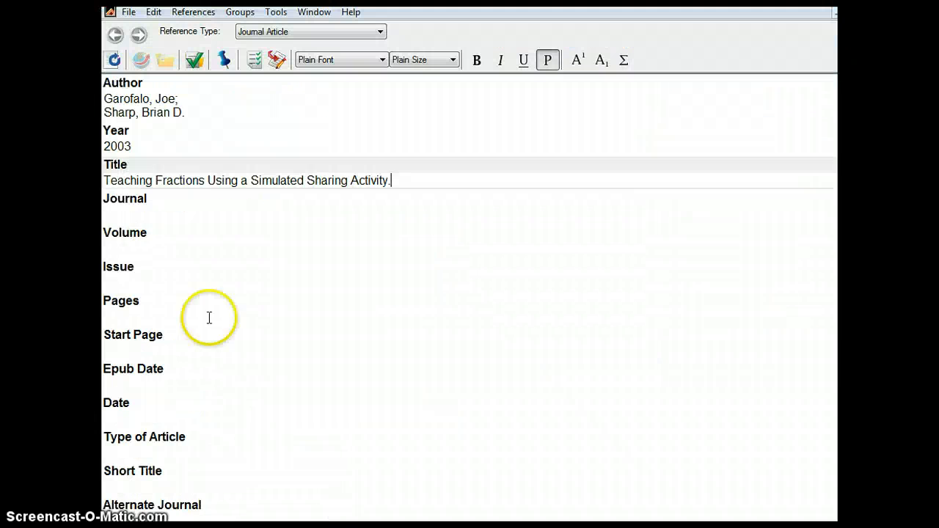
pyautogui.click(113, 211)
pyautogui.rightClick(113, 212)
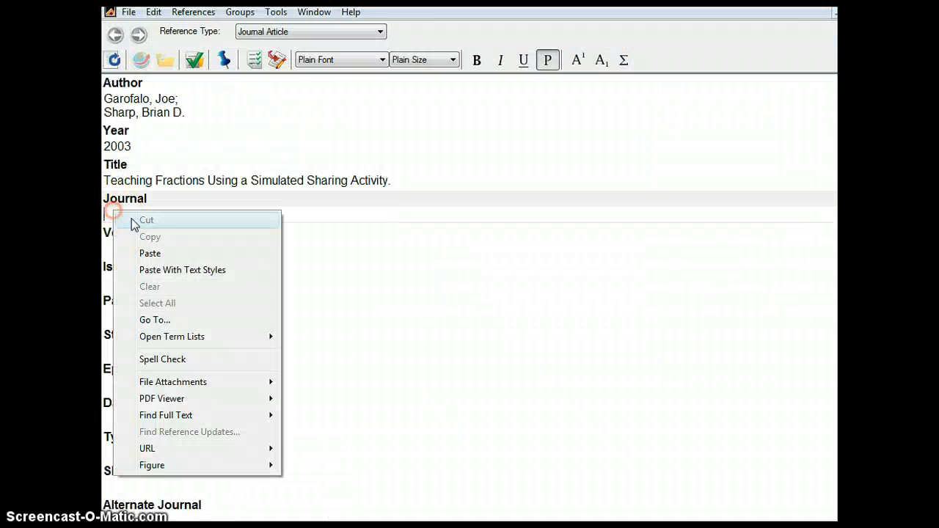
pyautogui.click(151, 254)
# Fill in volume 30, issue 7 and pages 36-39 for the journal article, and close the reference with its changes saved
pyautogui.hotkey('alt', 'Tab')
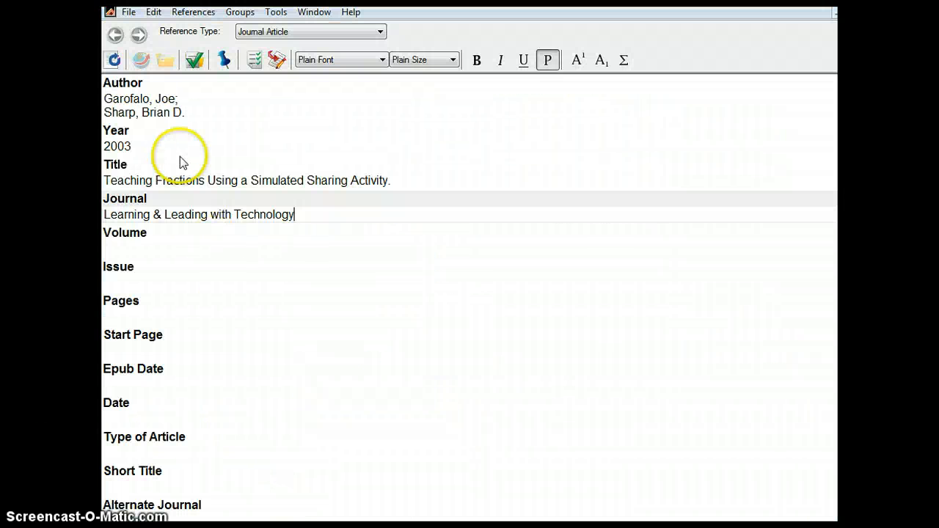
pyautogui.click(127, 257)
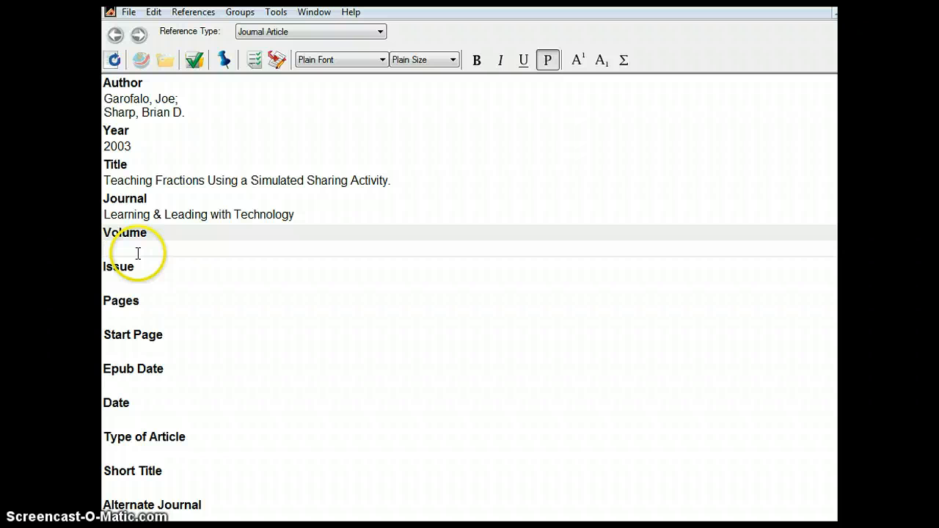
pyautogui.write('30')
pyautogui.click(135, 286)
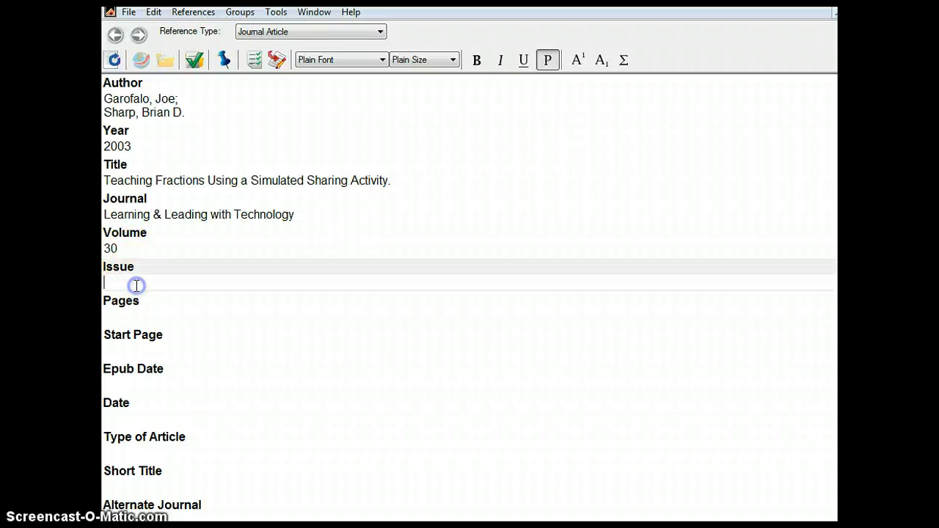
pyautogui.write('7')
pyautogui.click(116, 312)
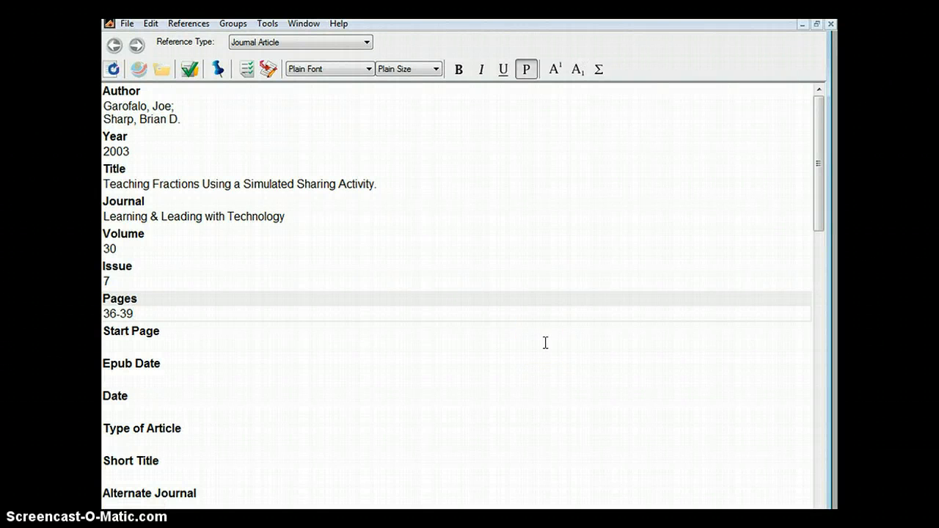
pyautogui.click(831, 24)
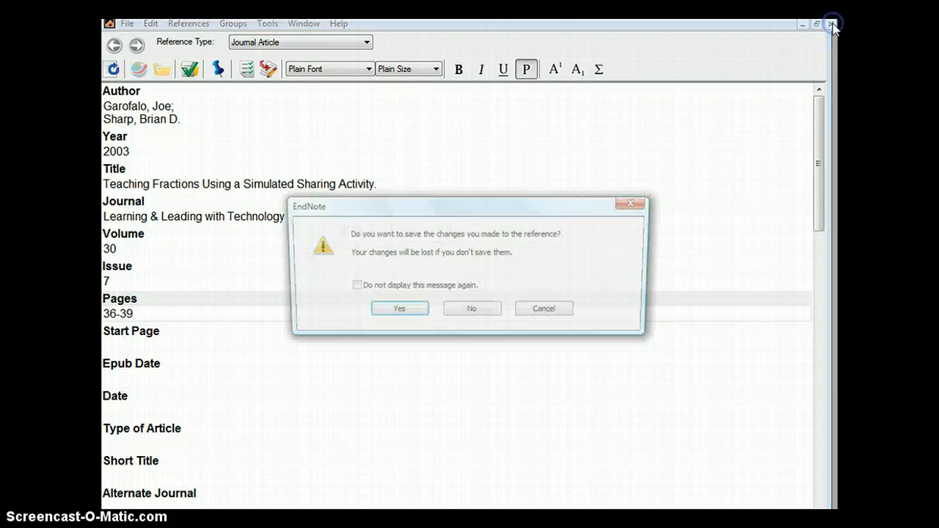
pyautogui.click(396, 311)
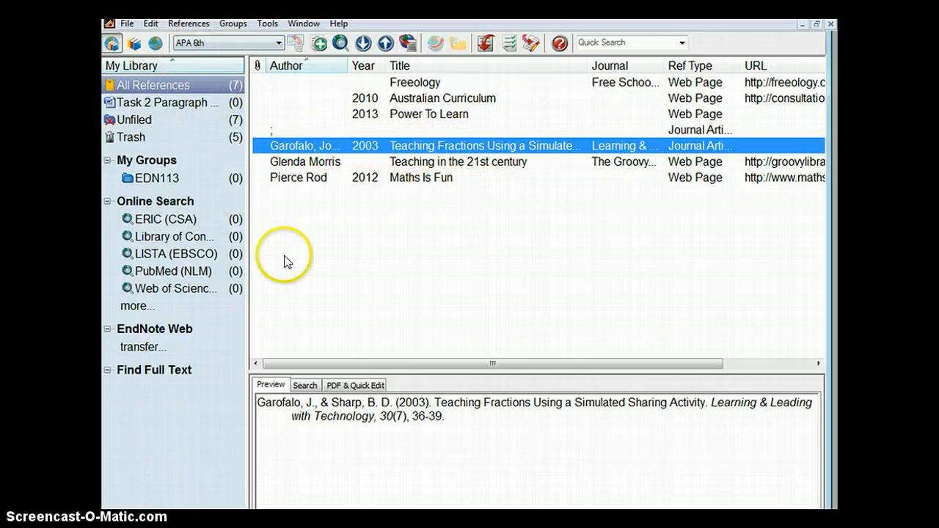
# Preview the saved journal article reference in the Chicago 16th A style, and return the output style to APA 6th
pyautogui.click(279, 44)
pyautogui.click(191, 96)
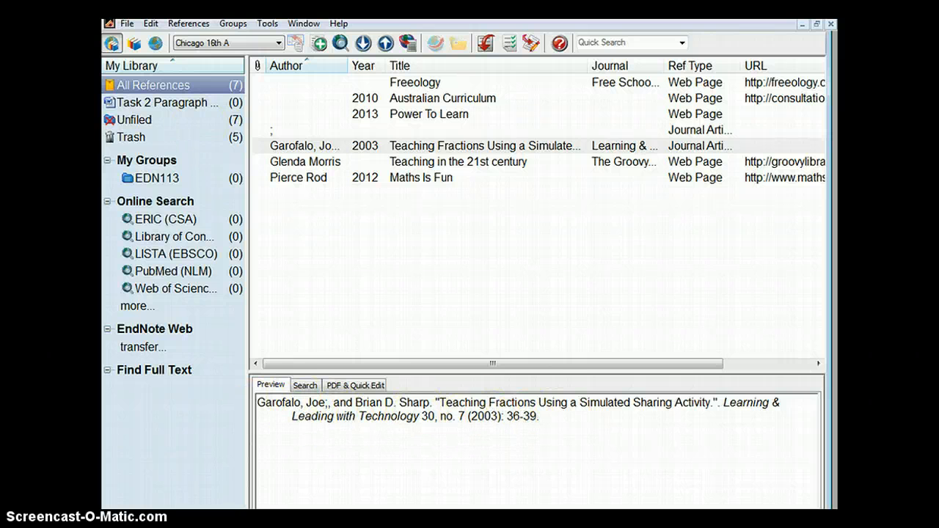
pyautogui.click(279, 42)
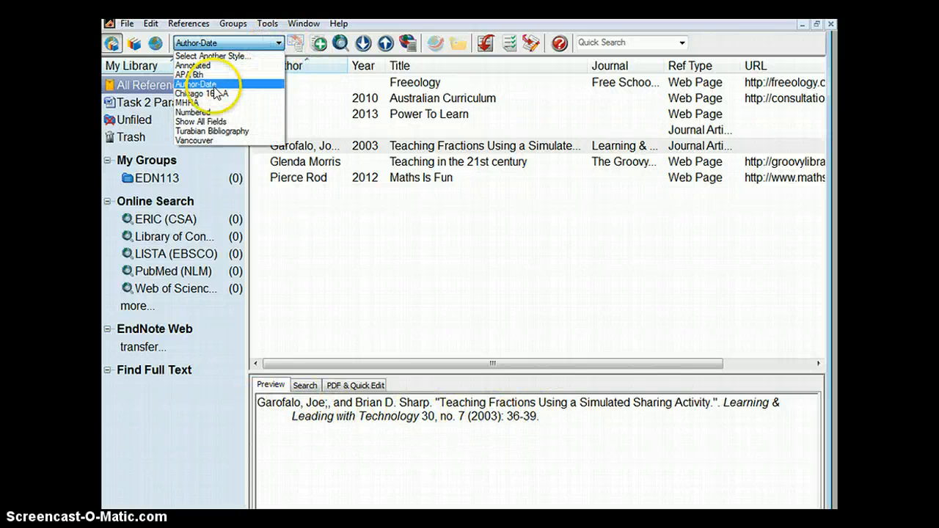
pyautogui.click(196, 74)
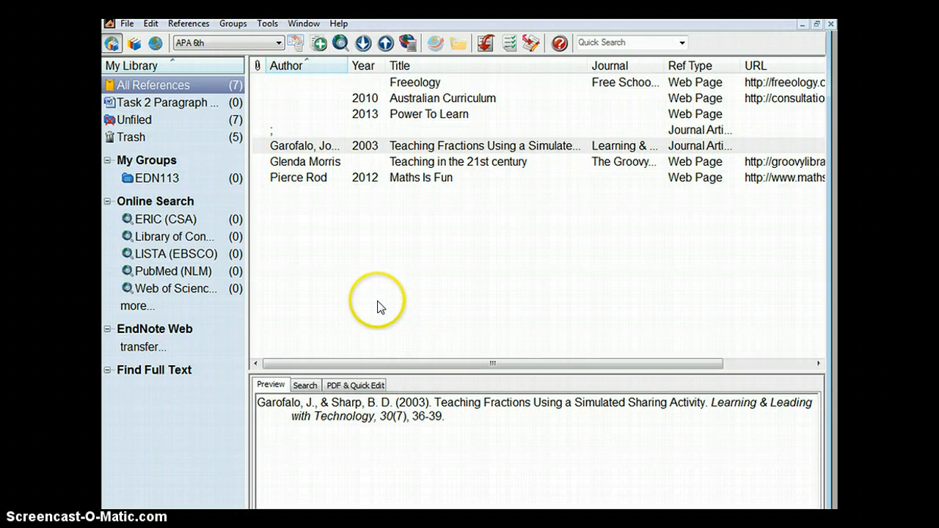
# Switch to the Word document and insert the selected EndNote citation directly after the quotation ending "divisions and fractions"
pyautogui.hotkey('alt', 'Tab')
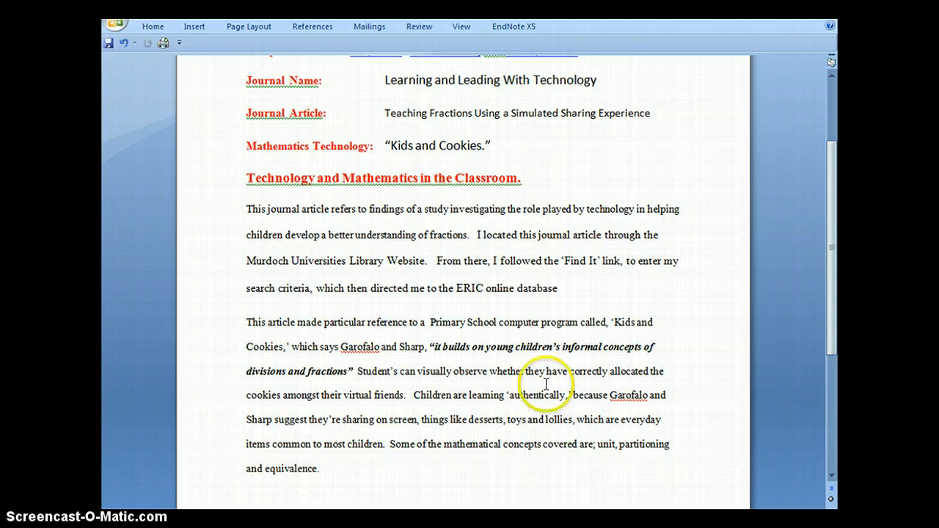
pyautogui.click(355, 371)
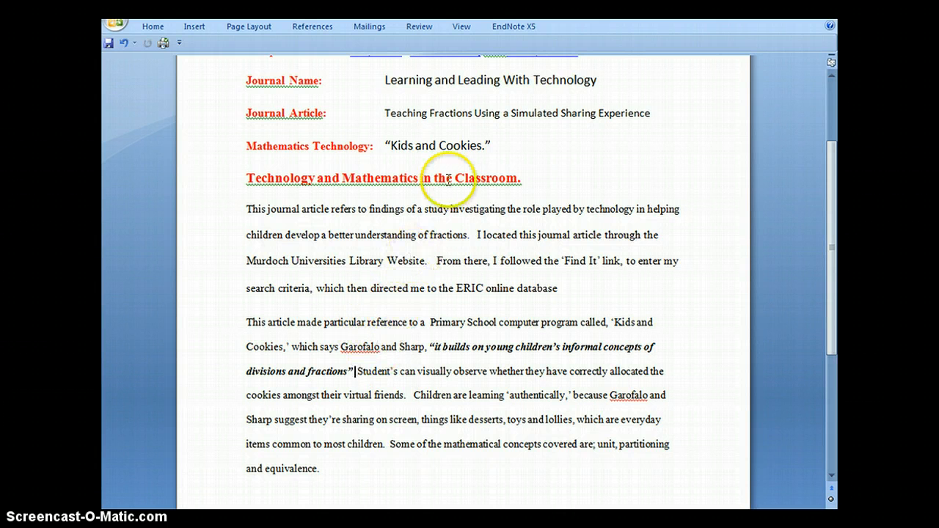
pyautogui.click(516, 27)
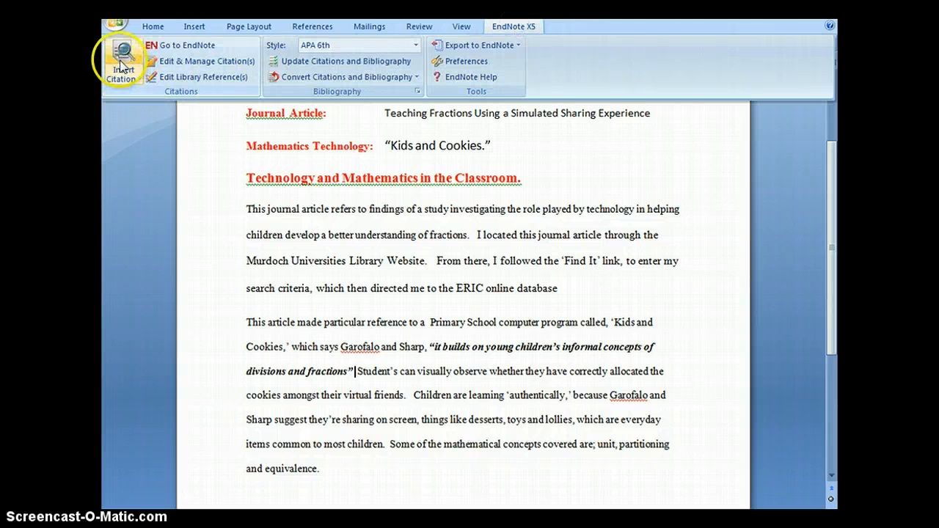
pyautogui.click(137, 82)
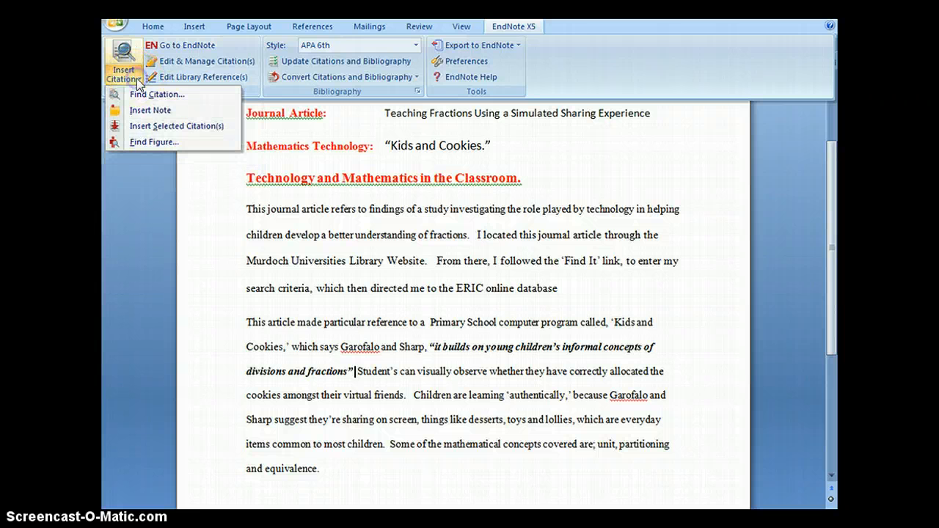
pyautogui.click(140, 127)
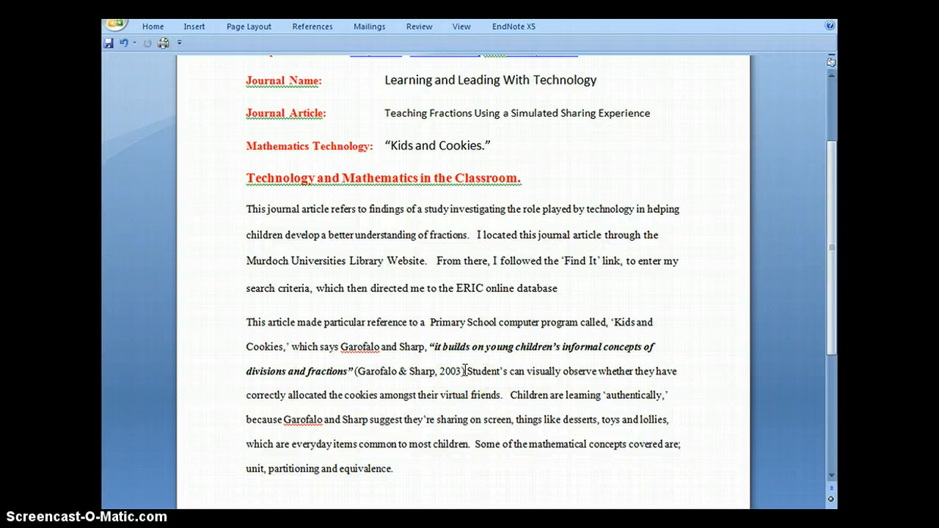
# Add page number 37 to the in-text citation after the quotation through Edit & Manage Citations
pyautogui.click(515, 28)
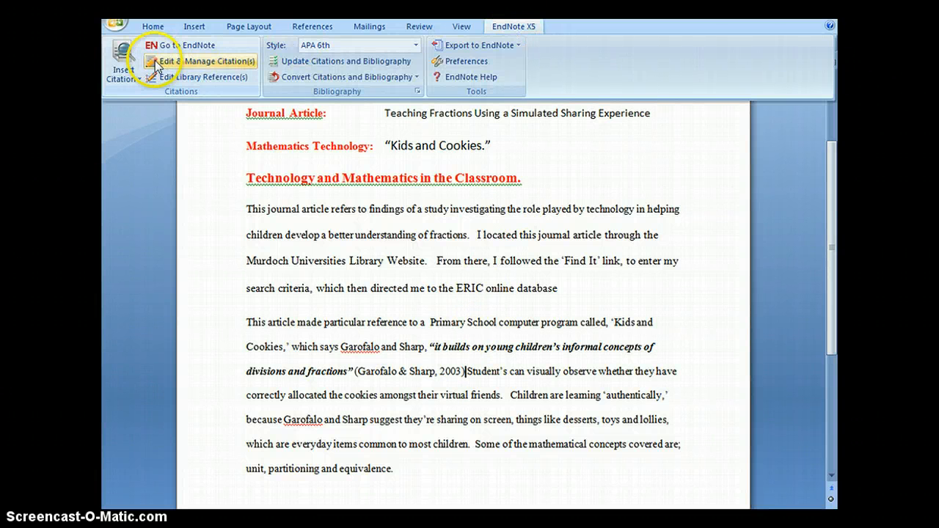
pyautogui.click(168, 64)
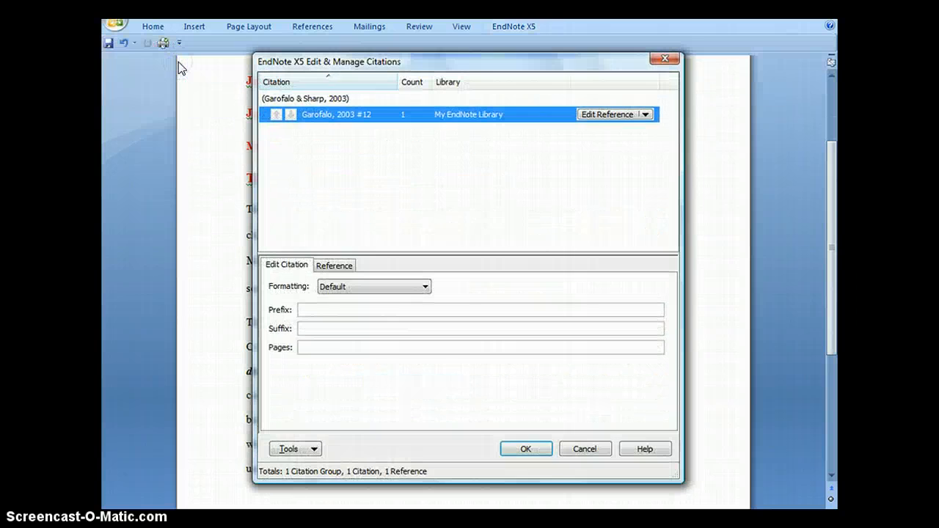
pyautogui.click(315, 346)
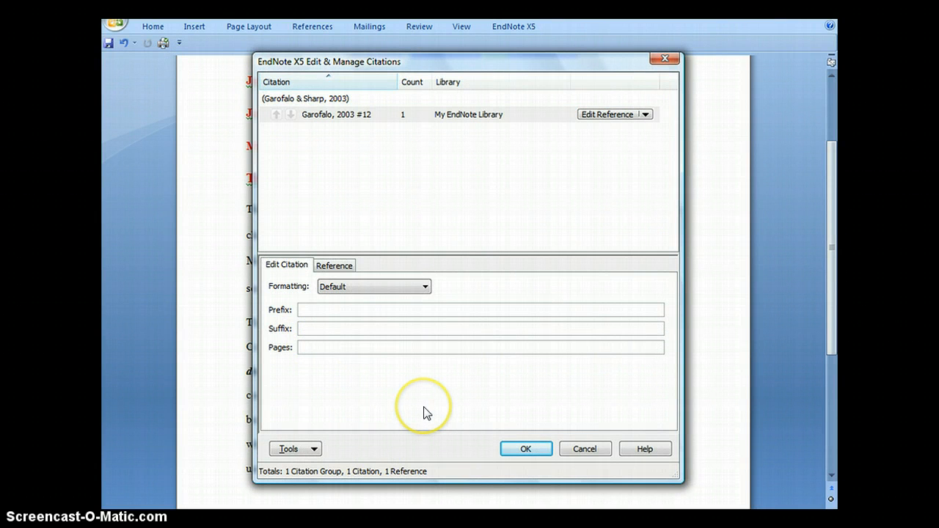
pyautogui.write('37')
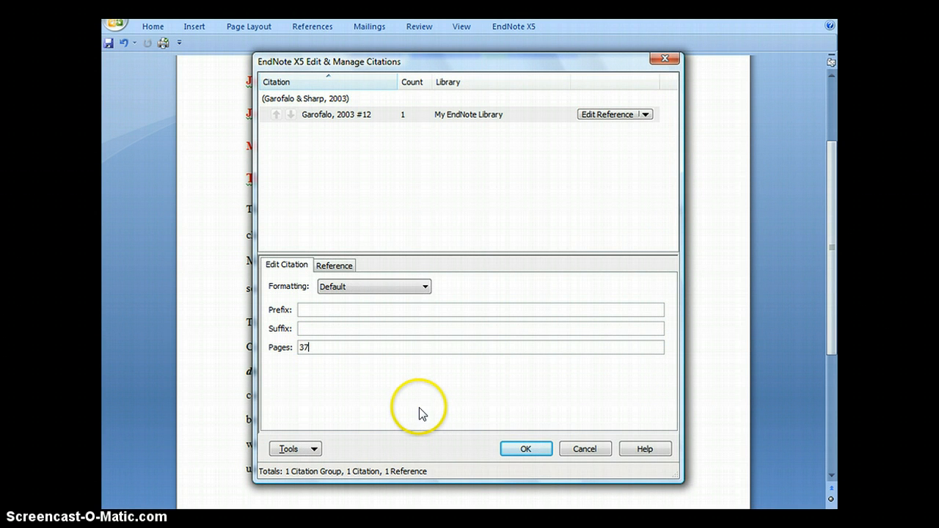
pyautogui.click(526, 449)
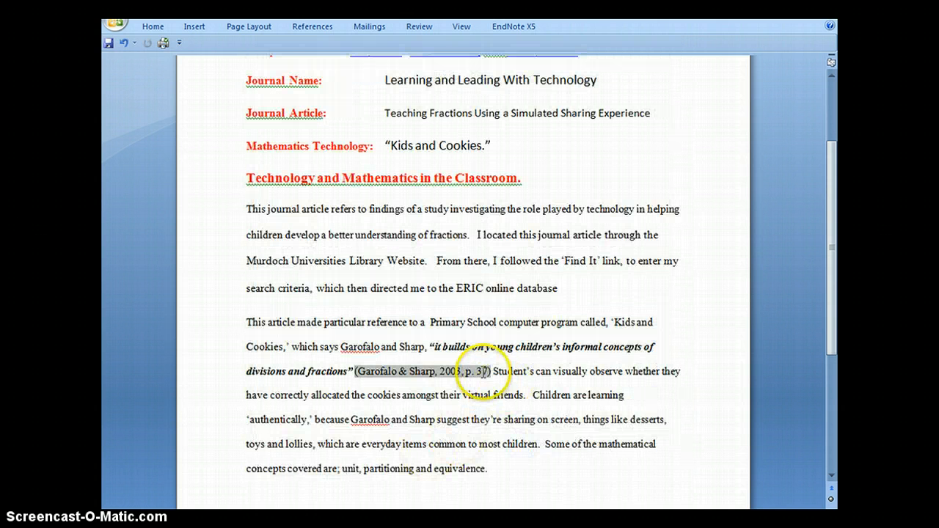
# Insert a citation of the 2003 fractions article with the author excluded at the end of the final body paragraph
pyautogui.scroll(-1, 479, 371)
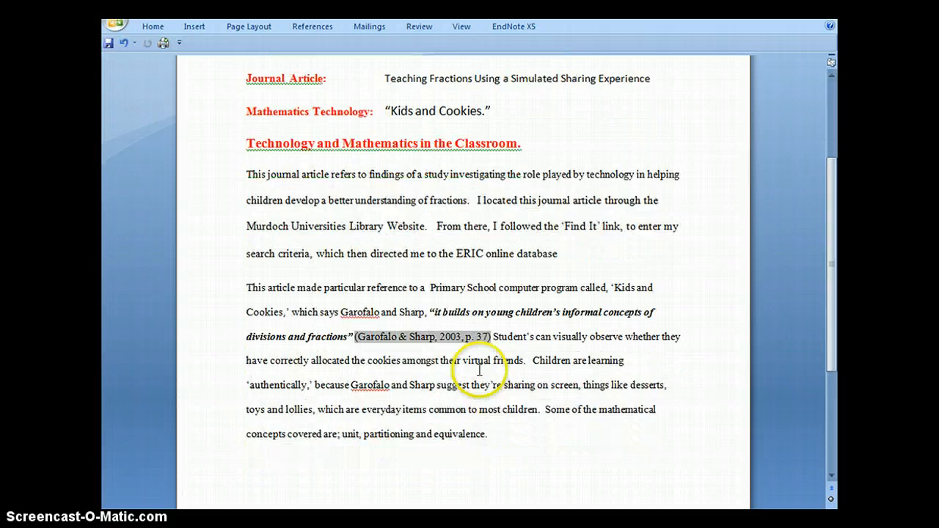
pyautogui.scroll(-2, 480, 371)
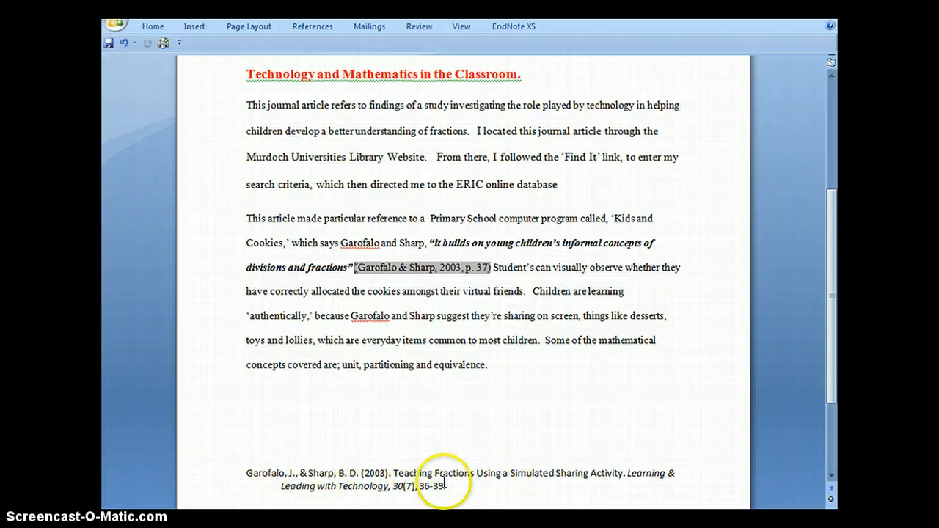
pyautogui.click(488, 366)
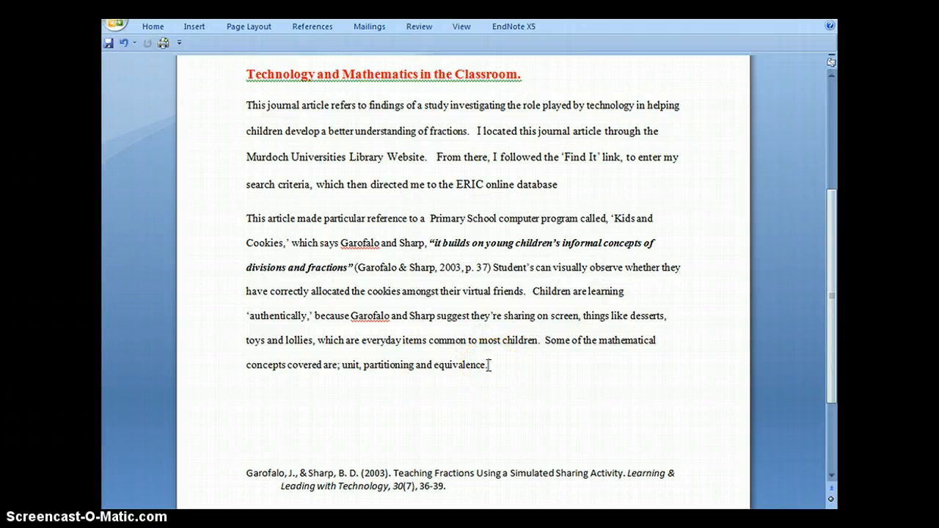
pyautogui.click(505, 26)
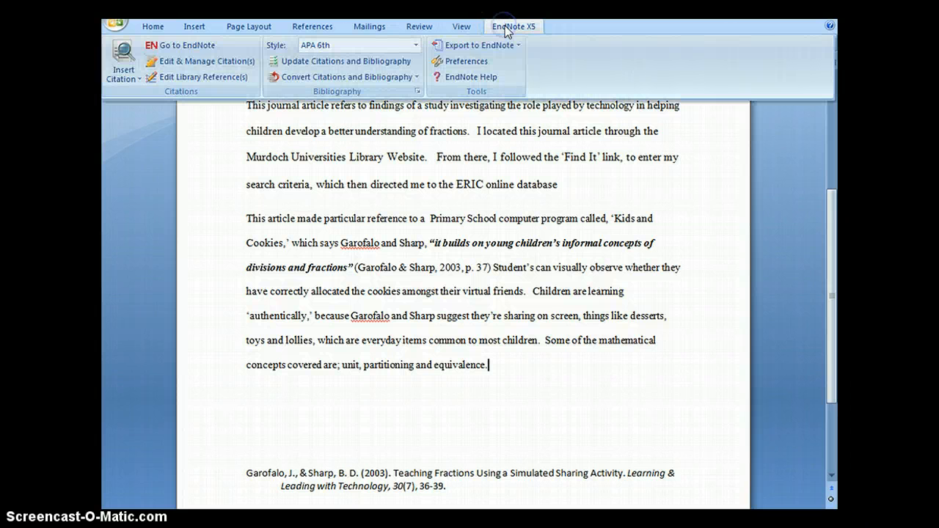
pyautogui.click(122, 51)
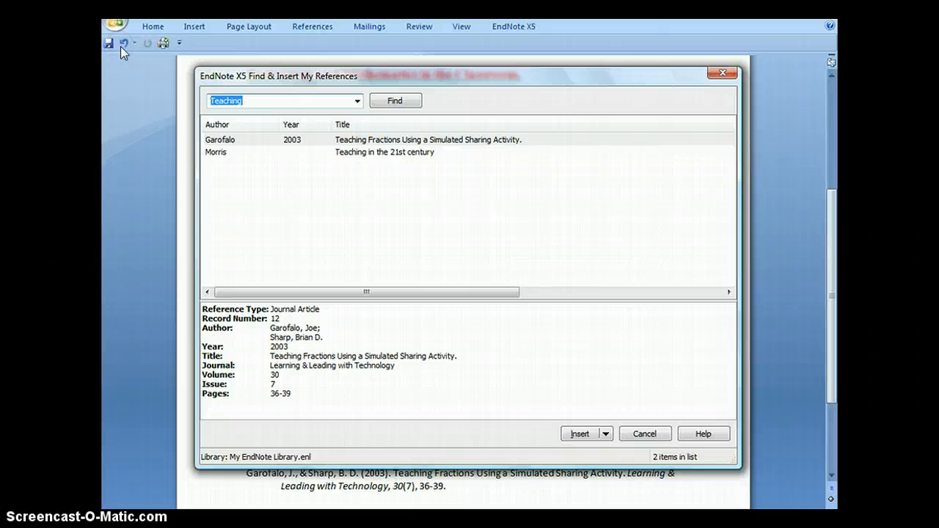
pyautogui.click(606, 433)
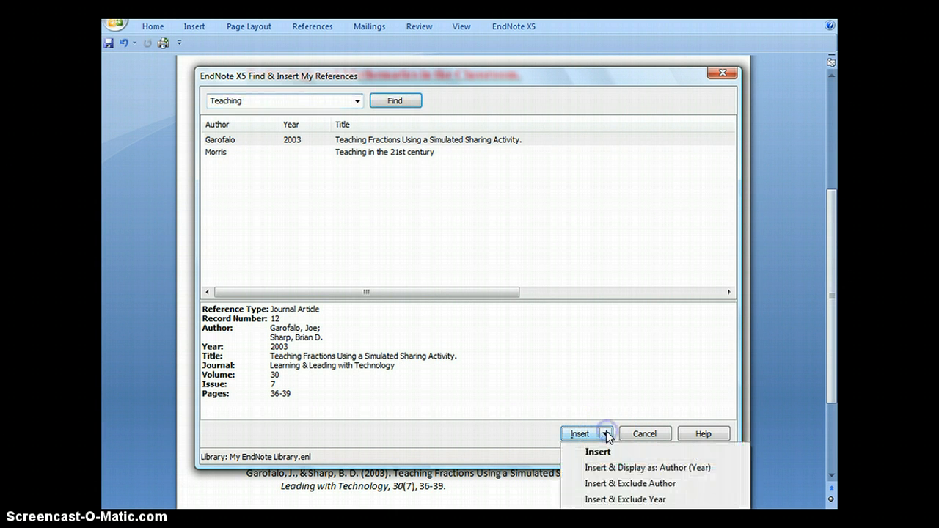
pyautogui.click(629, 484)
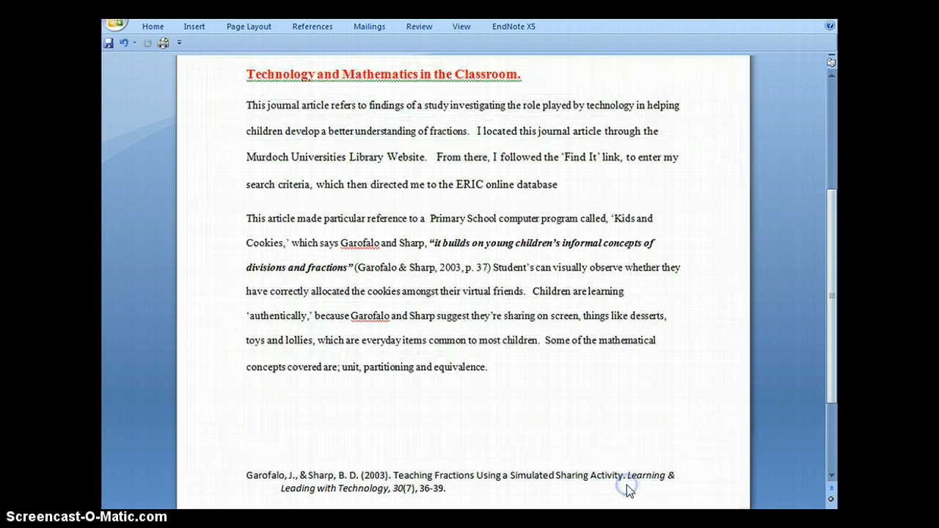